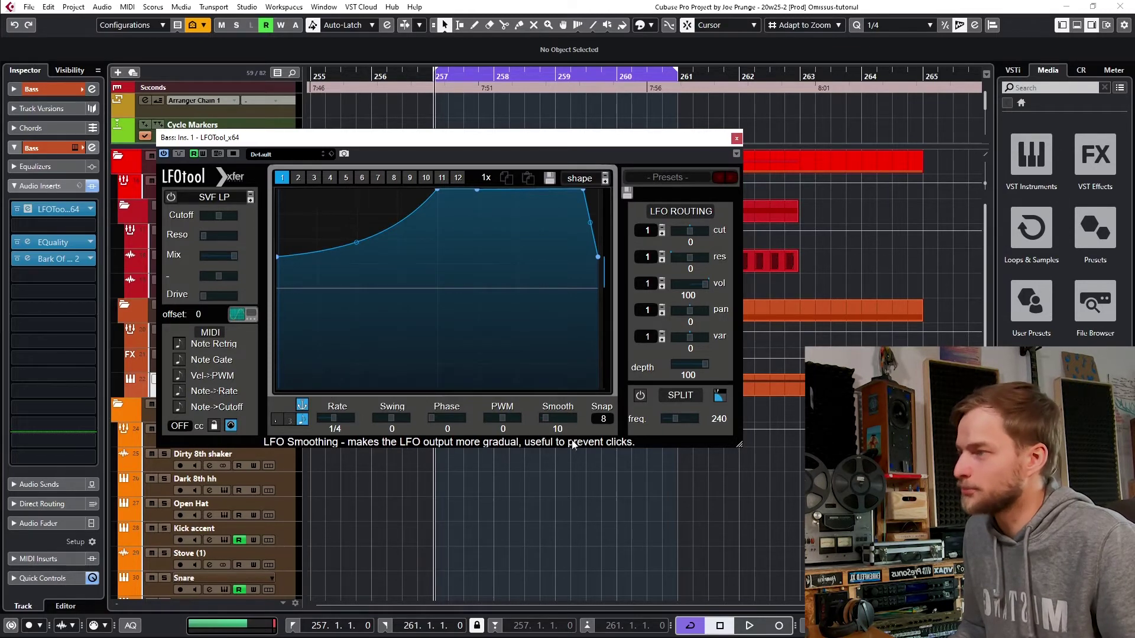
Step: Move the LFO curve's last upper point to the end for a vertical drop, and raise its start until the curve is flat
{"action": "left_click_drag", "start_coordinate": [583, 190], "coordinate": [599, 190]}
{"action": "left_click_drag", "start_coordinate": [282, 258], "coordinate": [279, 354]}
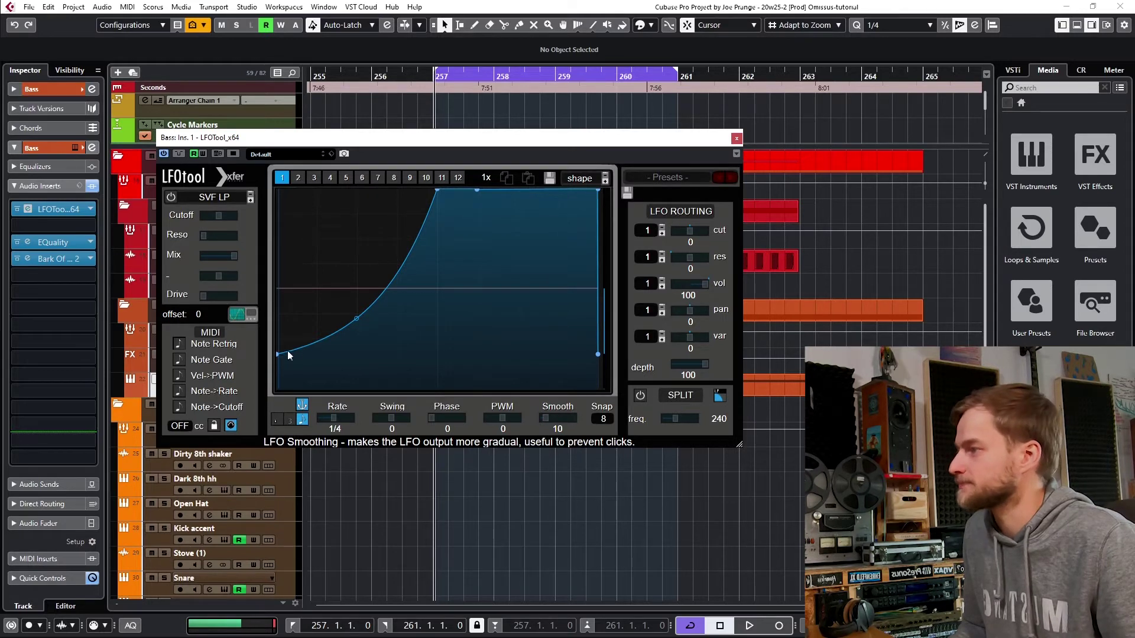
{"action": "left_click_drag", "start_coordinate": [287, 354], "coordinate": [286, 190]}
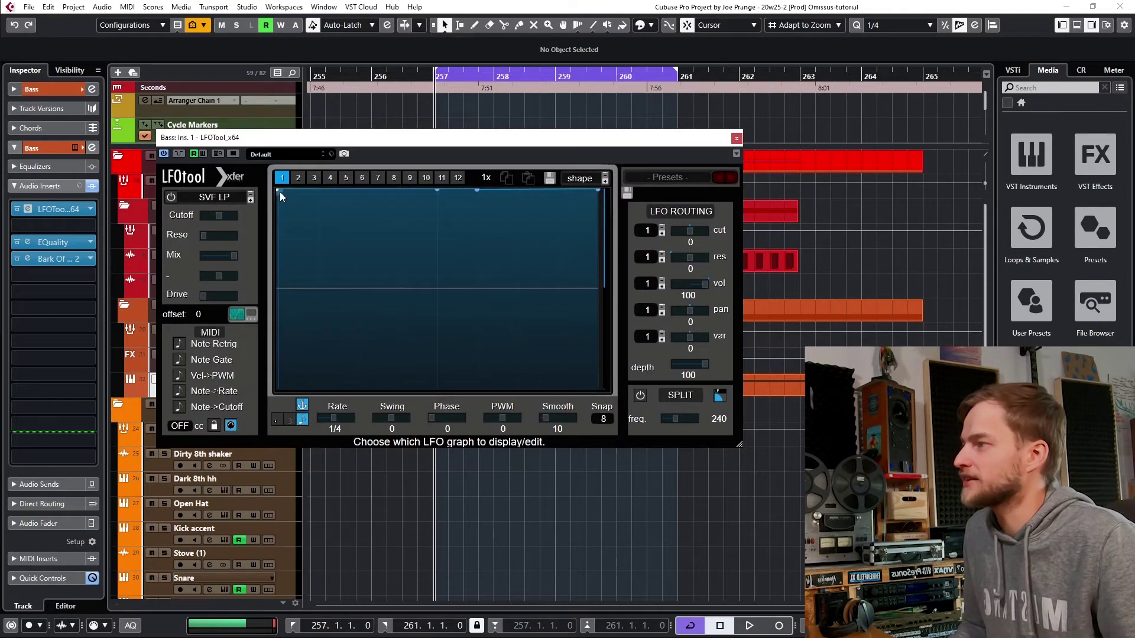
Step: Audition the bass with the LFO curve's start at the very bottom and its rise fully flattened, toggling the waveform display
{"action": "key", "text": "space"}
{"action": "left_click_drag", "start_coordinate": [278, 190], "coordinate": [276, 387]}
{"action": "left_click_drag", "start_coordinate": [356, 331], "coordinate": [357, 389]}
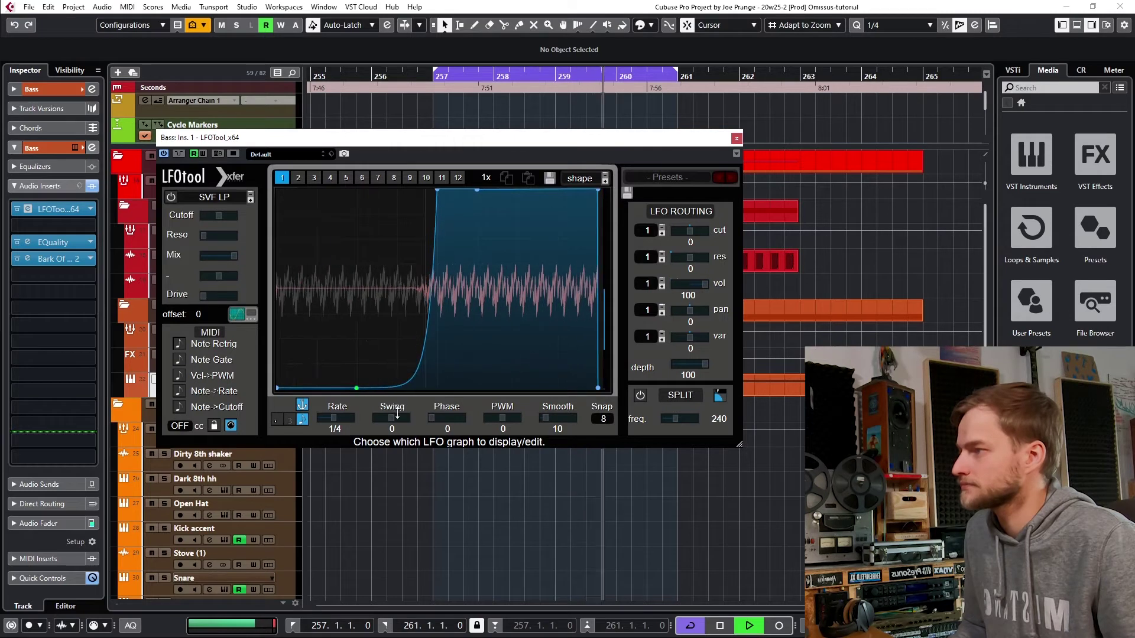
{"action": "key", "text": "space"}
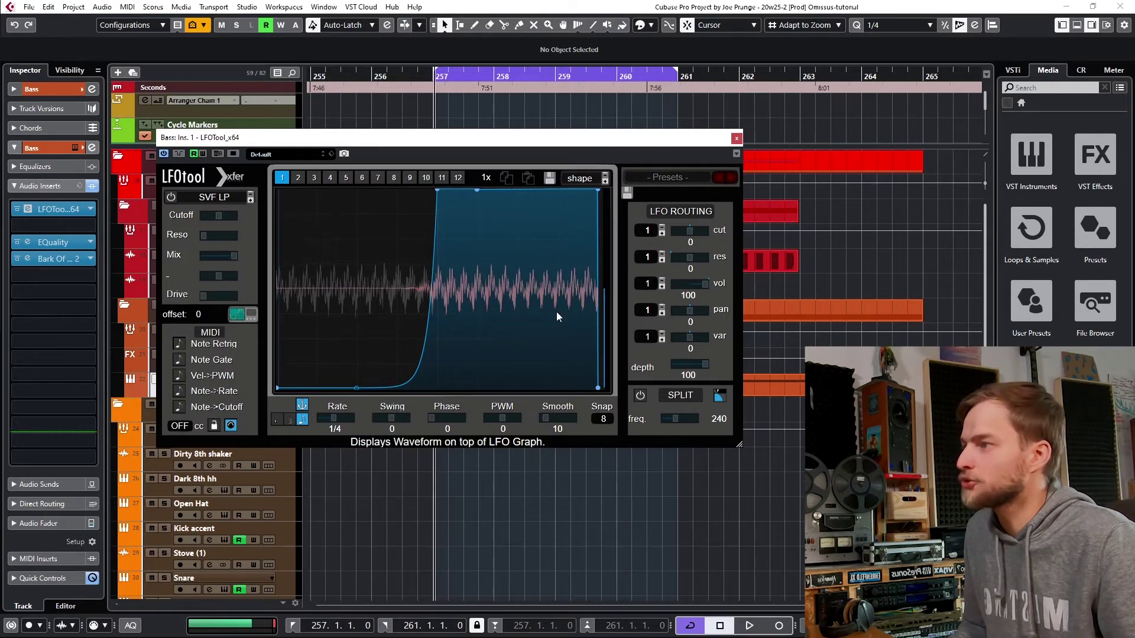
{"action": "left_click", "coordinate": [235, 314]}
{"action": "left_click", "coordinate": [235, 314]}
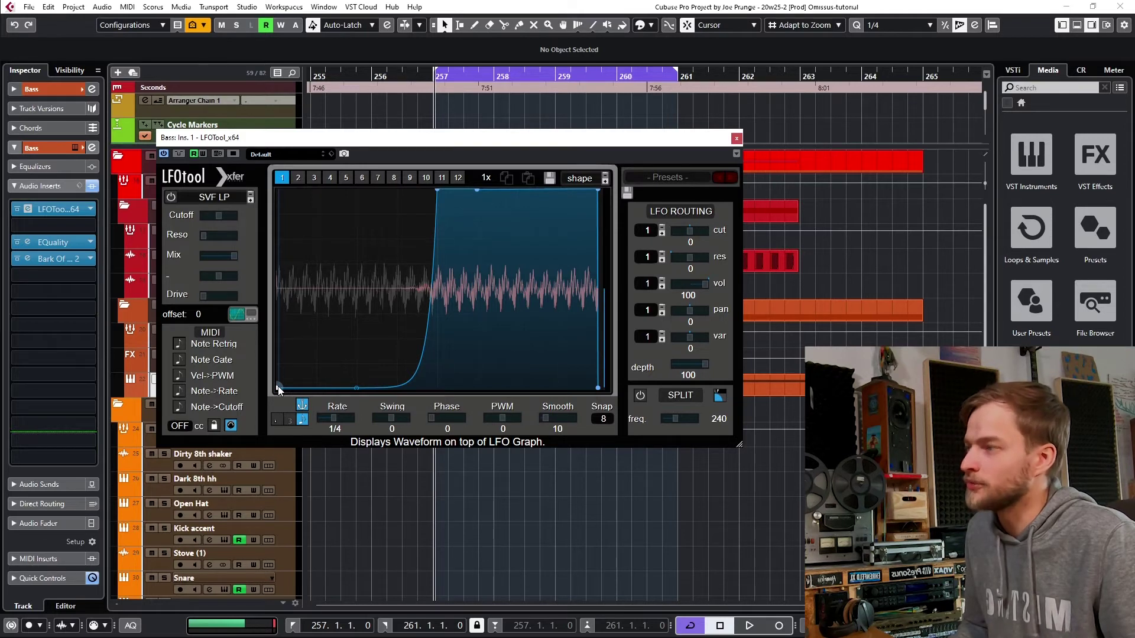
Step: Raise the LFO curve's start to a moderate dip and soften its rise while the bass plays, ending playback when done
{"action": "key", "text": "space"}
{"action": "left_click_drag", "start_coordinate": [278, 387], "coordinate": [278, 354]}
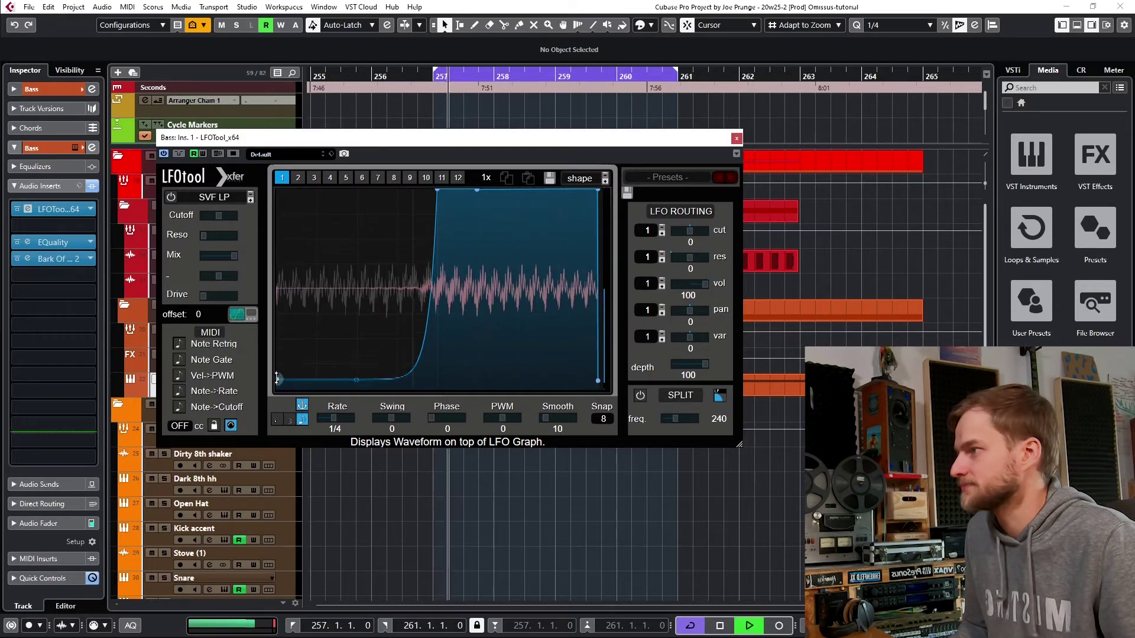
{"action": "left_click_drag", "start_coordinate": [355, 355], "coordinate": [382, 310]}
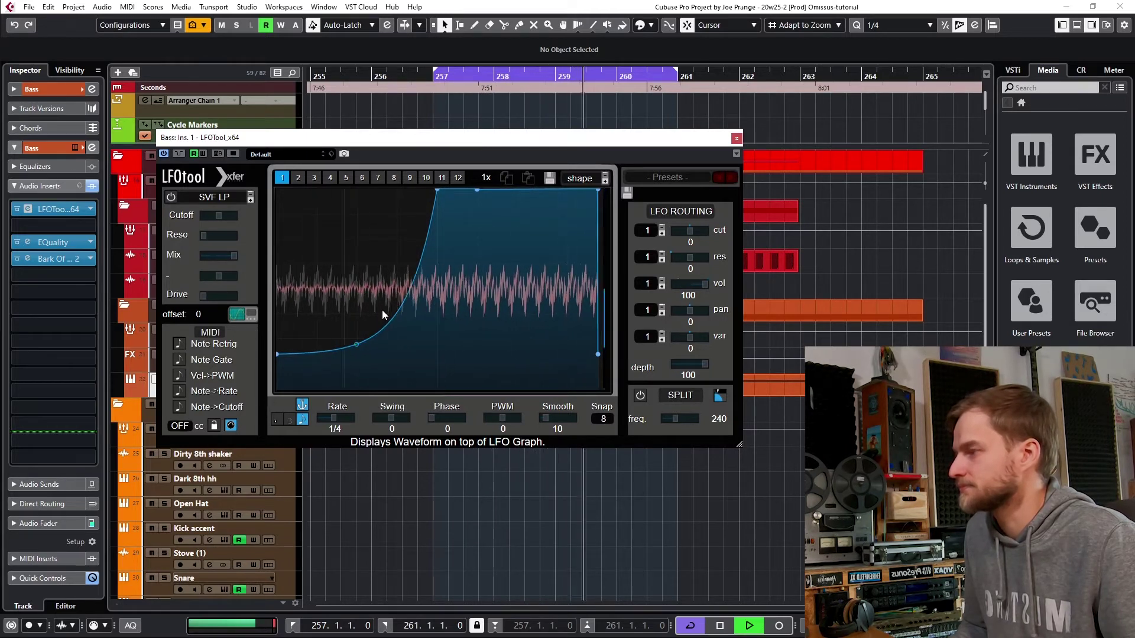
{"action": "key", "text": "space"}
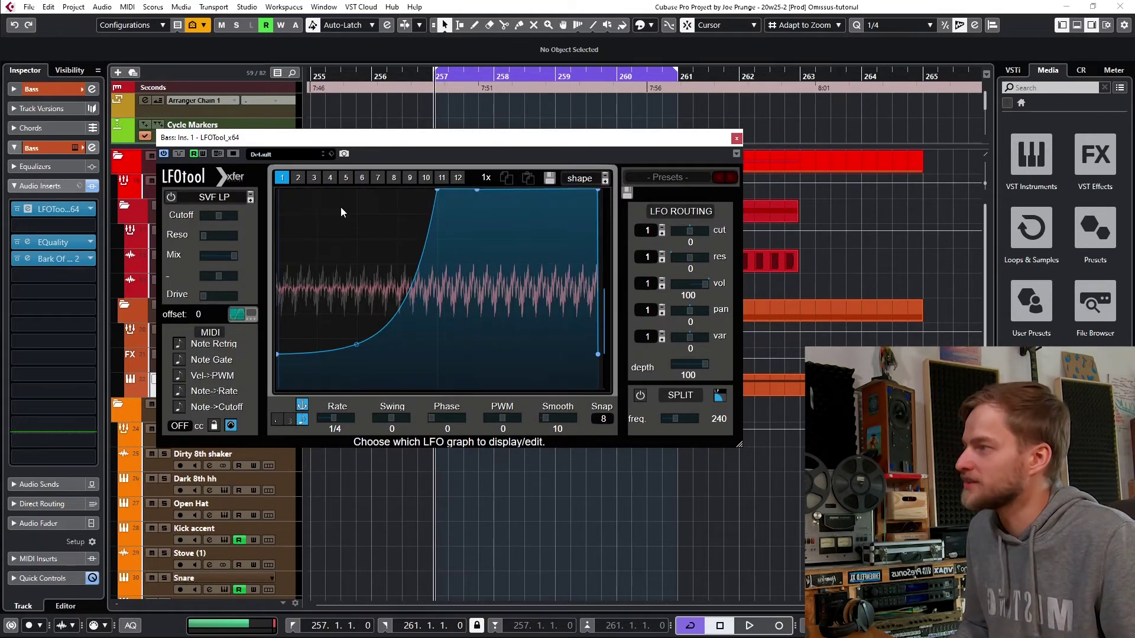
Step: Play the loop and compare the bass with LFOTool bypassed and active
{"action": "key", "text": "space"}
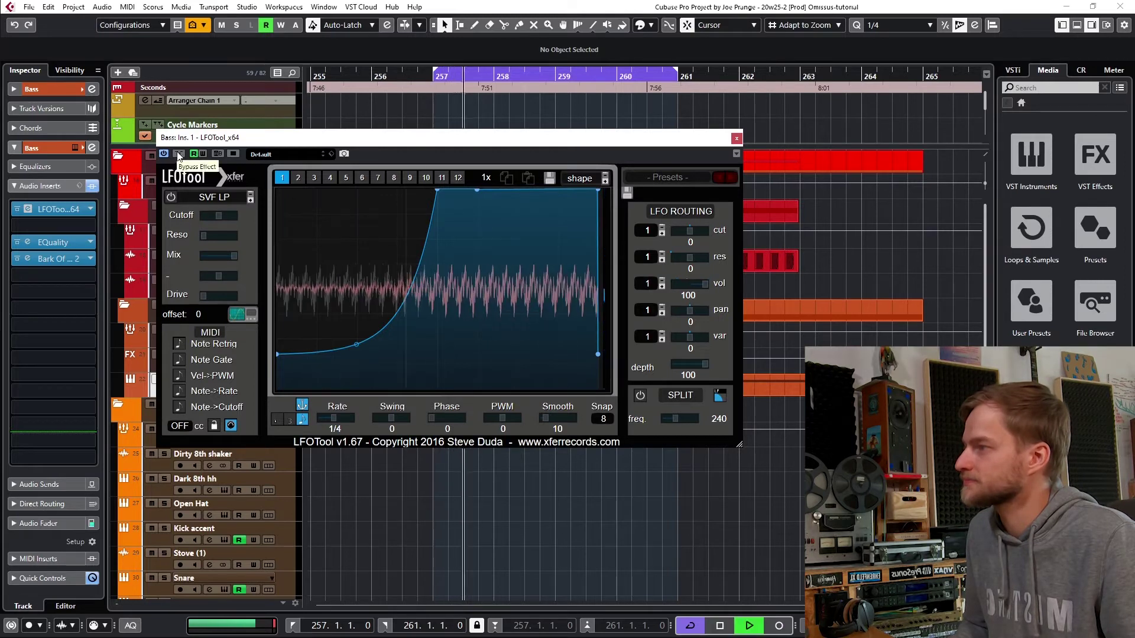
{"action": "left_click", "coordinate": [178, 154]}
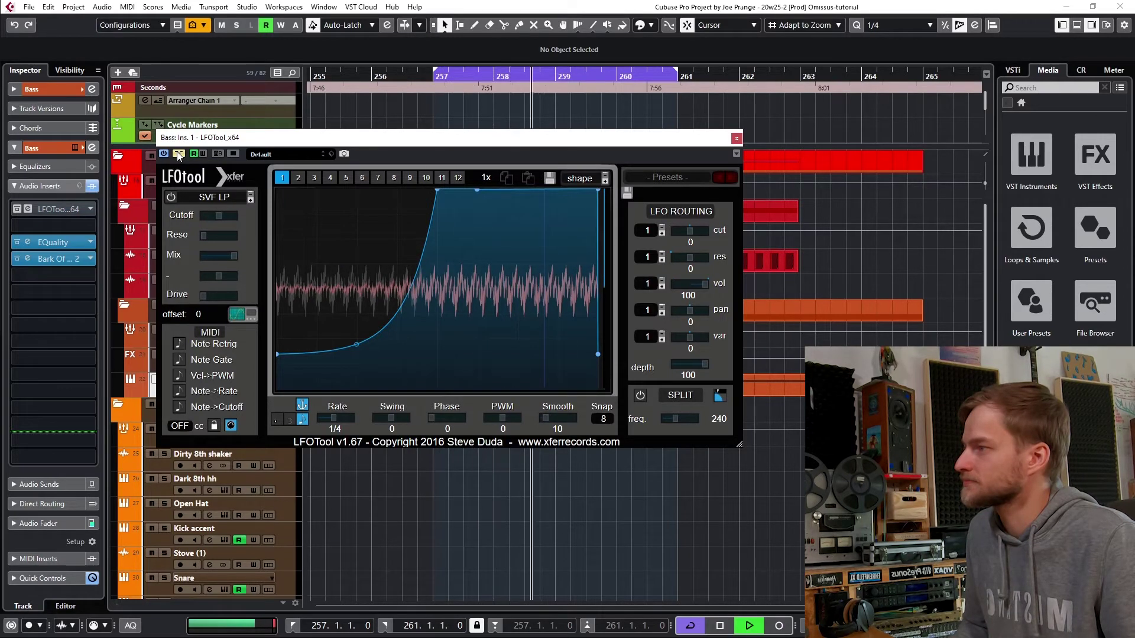
{"action": "left_click", "coordinate": [179, 154]}
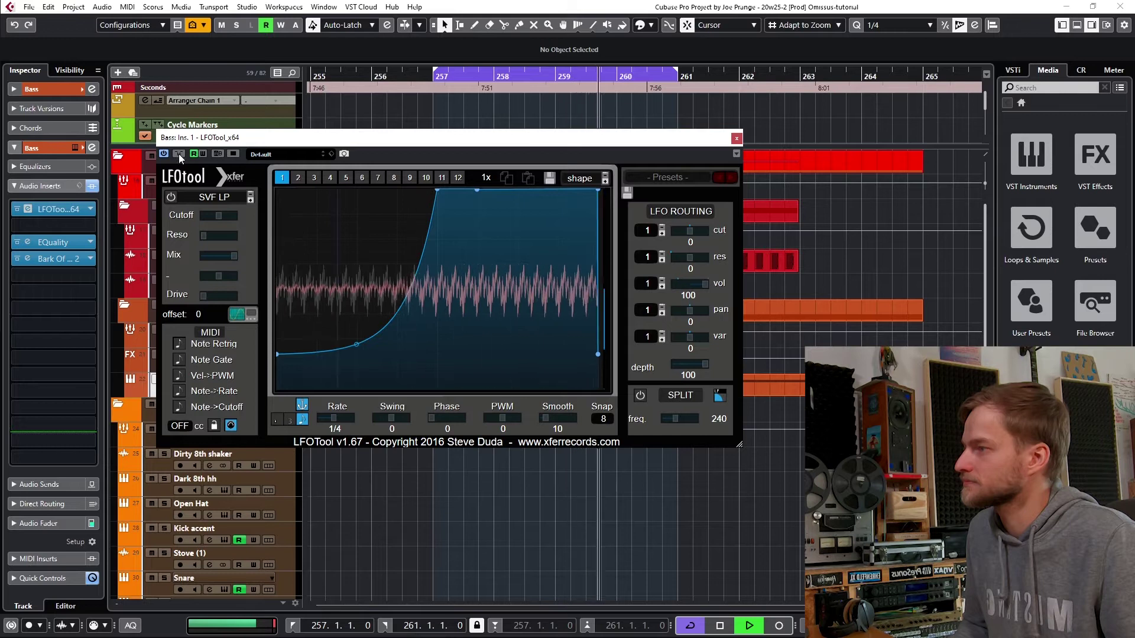
{"action": "key", "text": "space"}
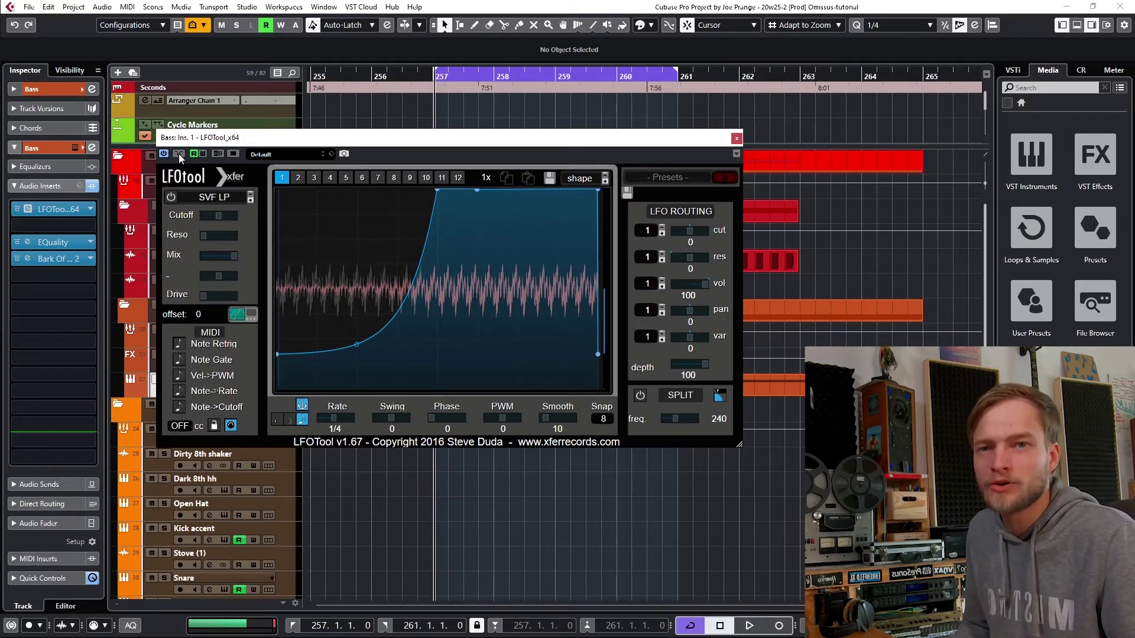
Step: Move LFOTool to the Bass track's second insert slot and load RCompressor Mono in the first, switched to Setup B
{"action": "left_click_drag", "start_coordinate": [62, 209], "coordinate": [57, 227]}
{"action": "left_click", "coordinate": [83, 214]}
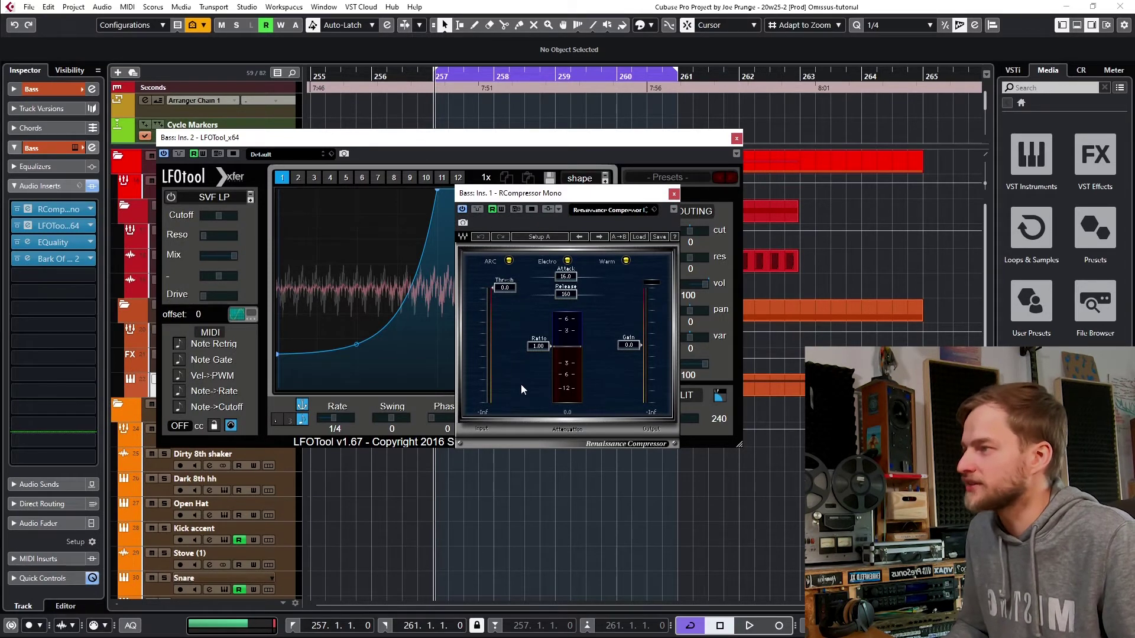
{"action": "left_click", "coordinate": [539, 237]}
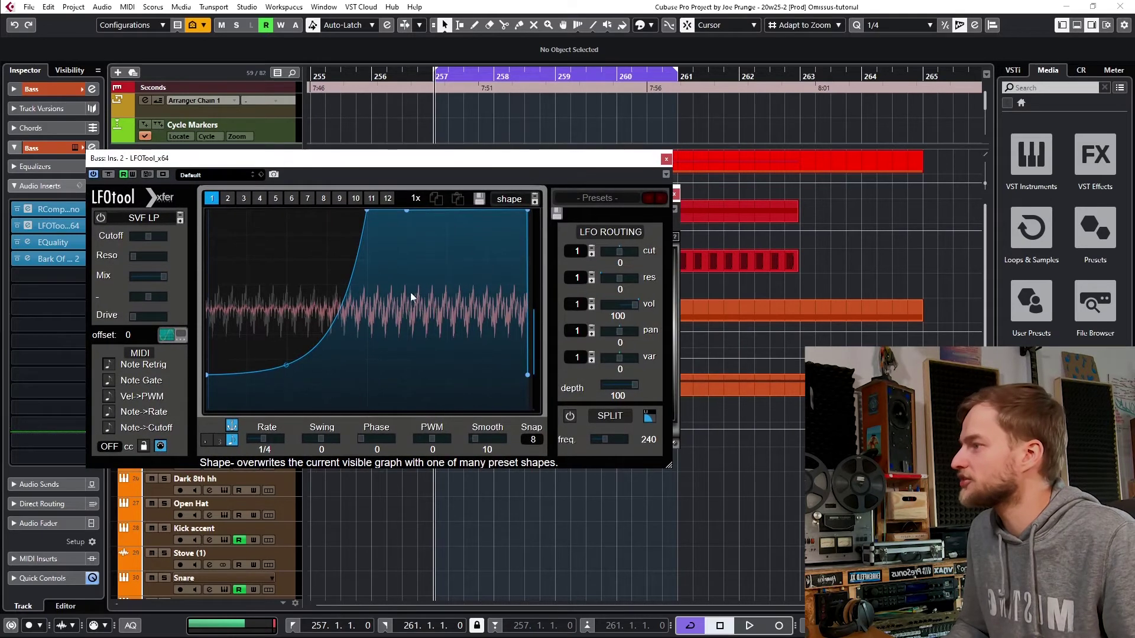
Step: Flatten the LFO curve by raising its start to full level, and arrange the LFOTool and RCompressor windows side by side
{"action": "left_click_drag", "start_coordinate": [208, 376], "coordinate": [204, 211]}
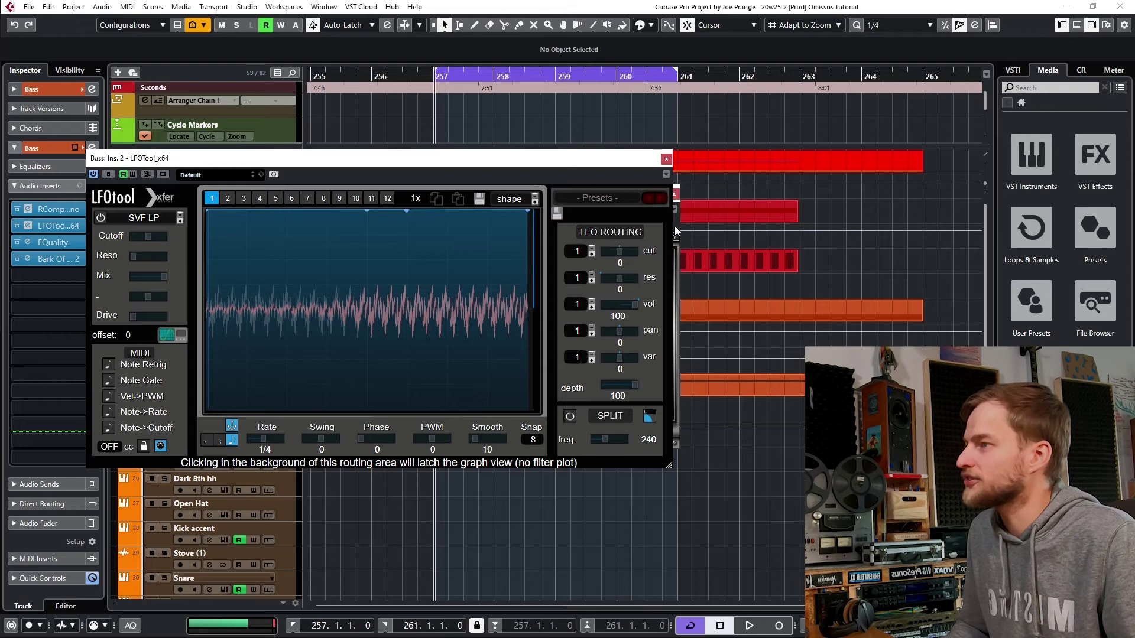
{"action": "left_click_drag", "start_coordinate": [594, 161], "coordinate": [540, 161]}
{"action": "left_click_drag", "start_coordinate": [628, 200], "coordinate": [736, 170]}
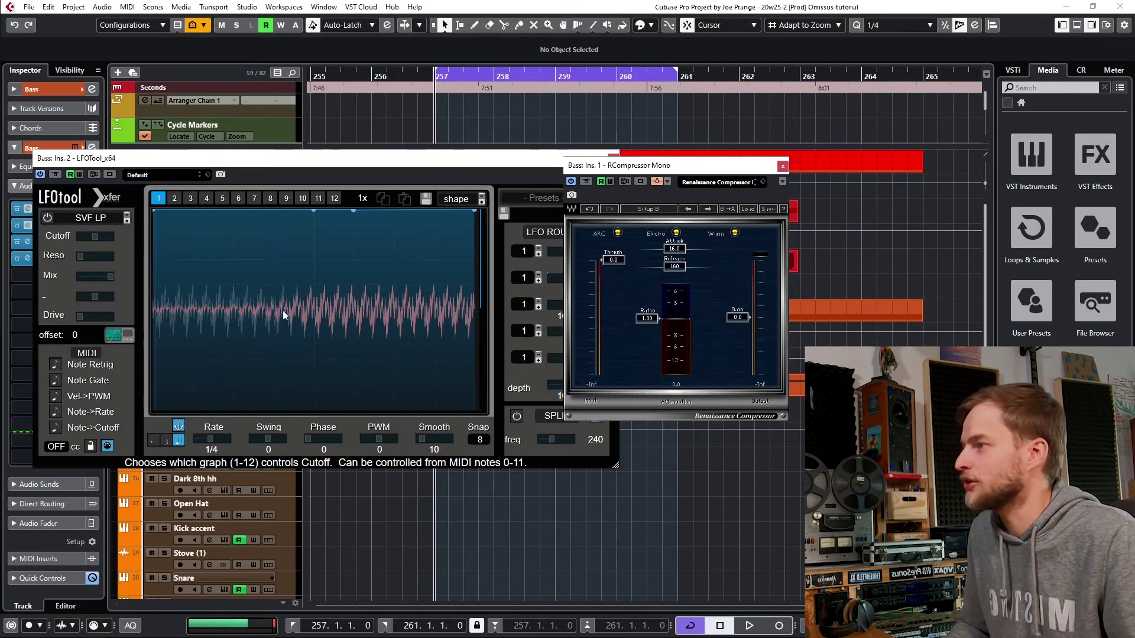
Step: During playback, set RCompressor's threshold to -38.7, ratio to 2.16, attack to 0.50 and release to 24.7
{"action": "key", "text": "space"}
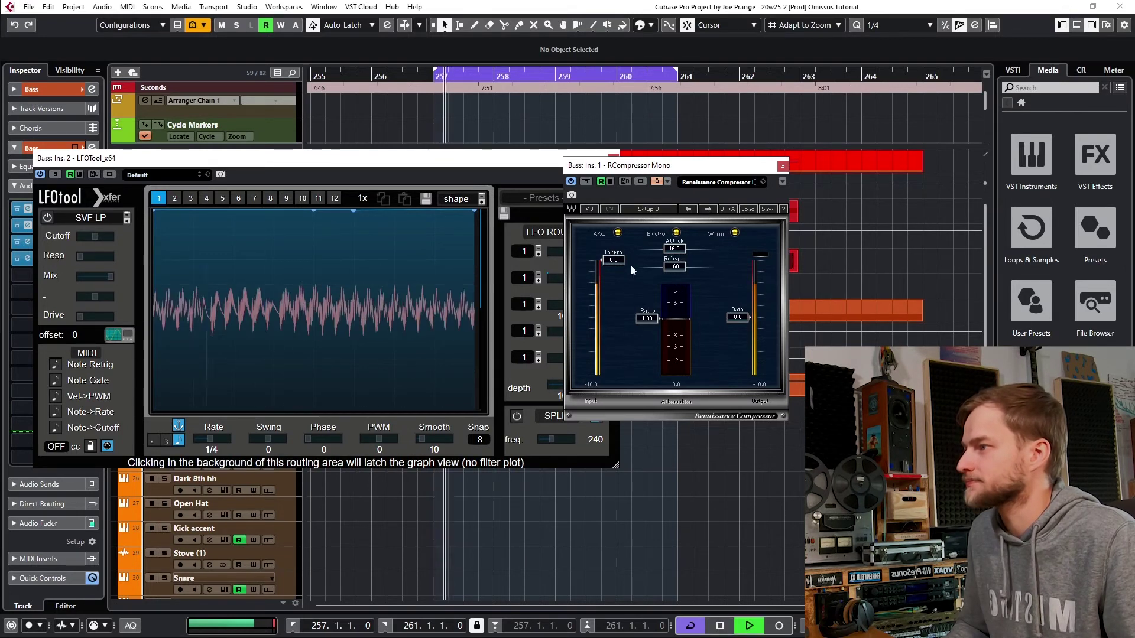
{"action": "left_click_drag", "start_coordinate": [615, 263], "coordinate": [648, 329]}
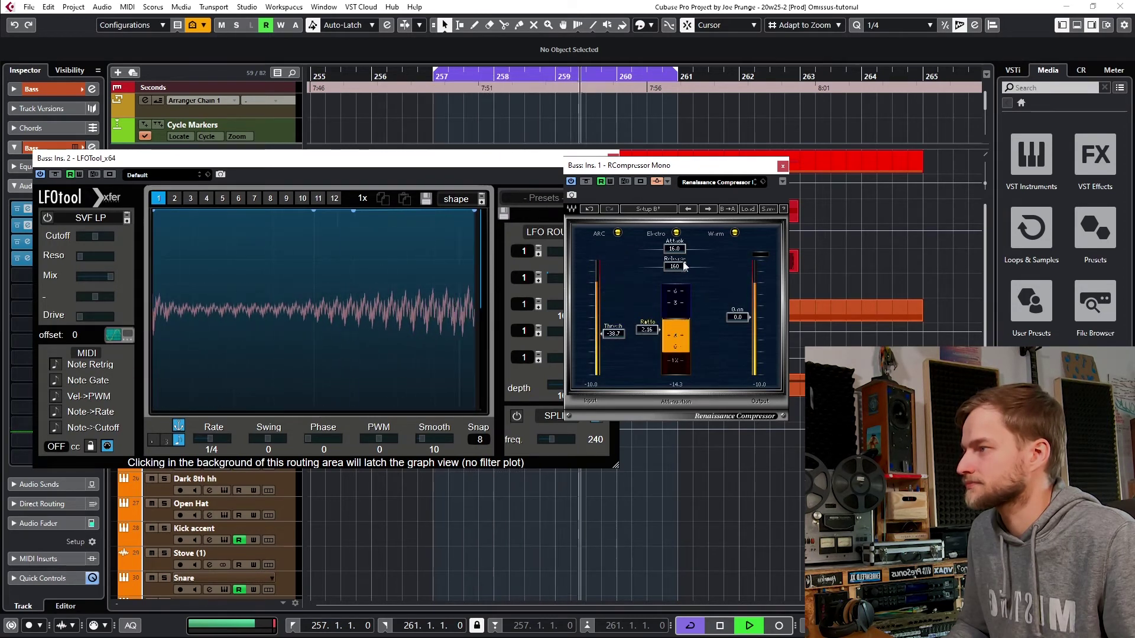
{"action": "left_click_drag", "start_coordinate": [690, 243], "coordinate": [659, 271]}
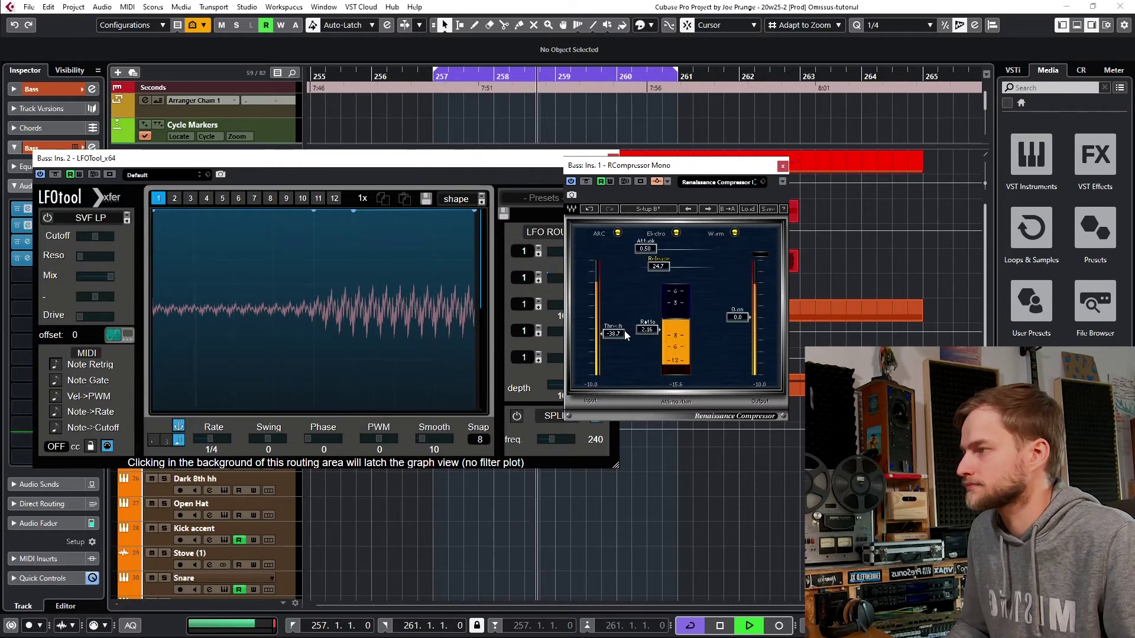
{"action": "key", "text": "space"}
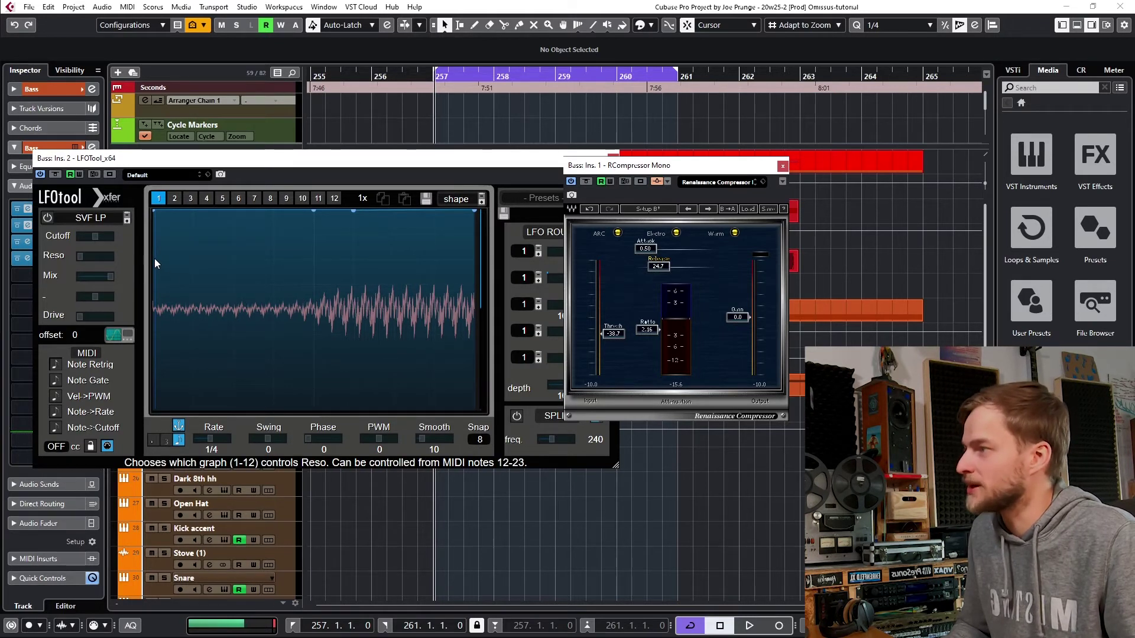
Step: Redraw LFOTool's ducking curve with a lowered start, a gentler bend and a slightly later peak to match the compressed waveform
{"action": "left_click", "coordinate": [168, 335]}
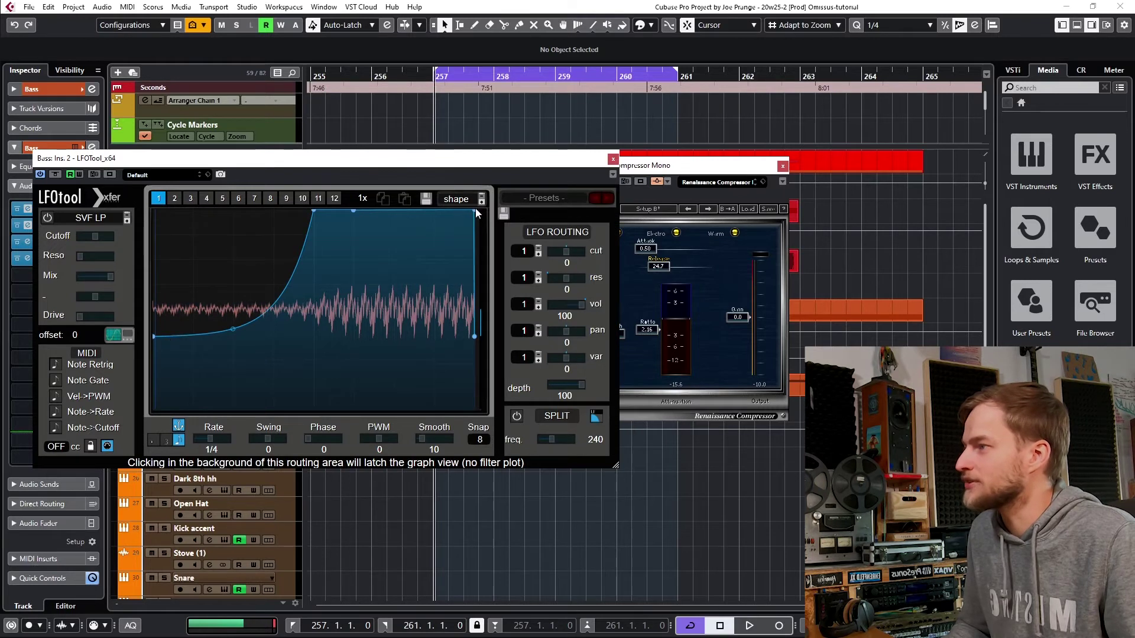
{"action": "left_click", "coordinate": [640, 252]}
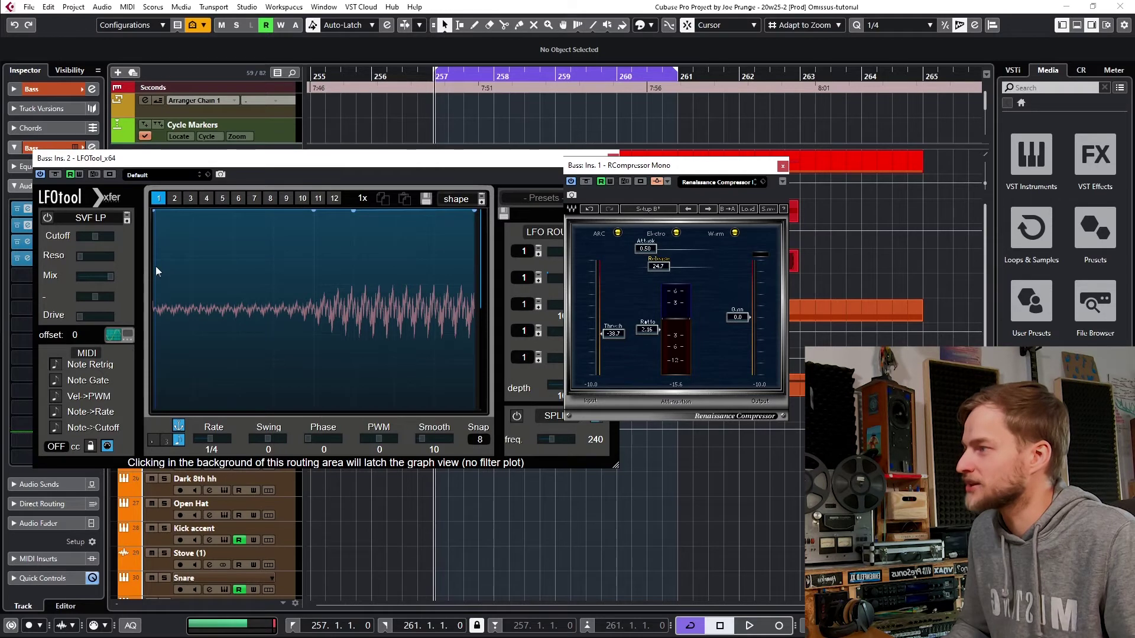
{"action": "left_click", "coordinate": [154, 282]}
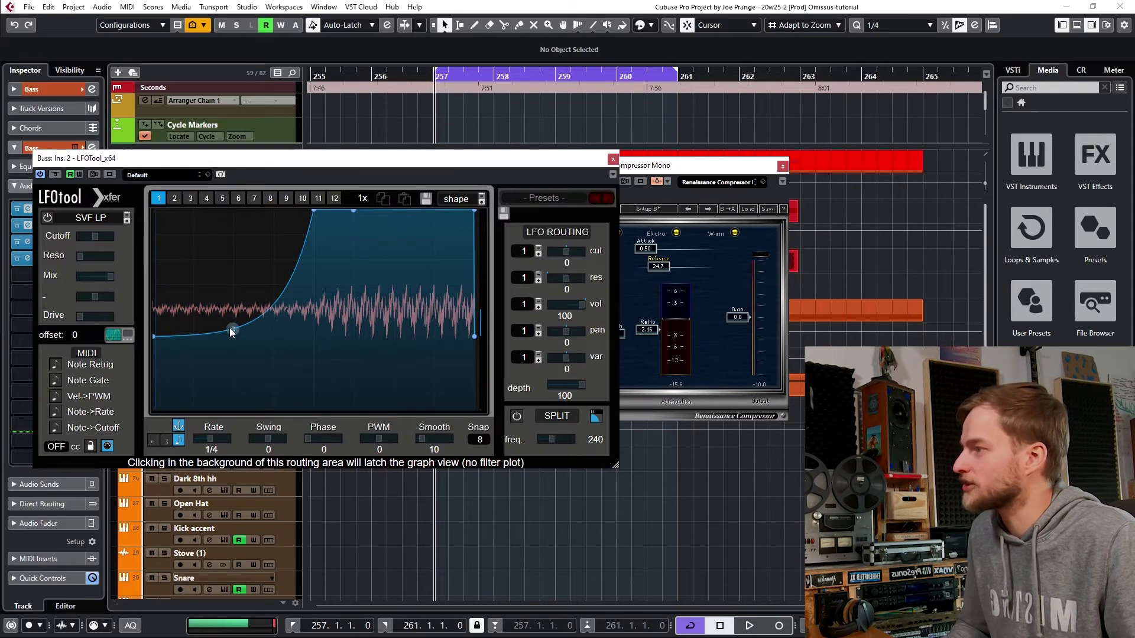
{"action": "left_click_drag", "start_coordinate": [231, 331], "coordinate": [254, 324]}
{"action": "mouse_move", "coordinate": [312, 214]}
{"action": "left_mouse_down"}
{"action": "mouse_move", "coordinate": [369, 208]}
{"action": "mouse_move", "coordinate": [321, 205]}
{"action": "left_mouse_up"}
{"action": "mouse_move", "coordinate": [155, 337]}
{"action": "left_mouse_down"}
{"action": "mouse_move", "coordinate": [171, 355]}
{"action": "mouse_move", "coordinate": [157, 260]}
{"action": "mouse_move", "coordinate": [157, 385]}
{"action": "mouse_move", "coordinate": [156, 357]}
{"action": "left_mouse_up"}
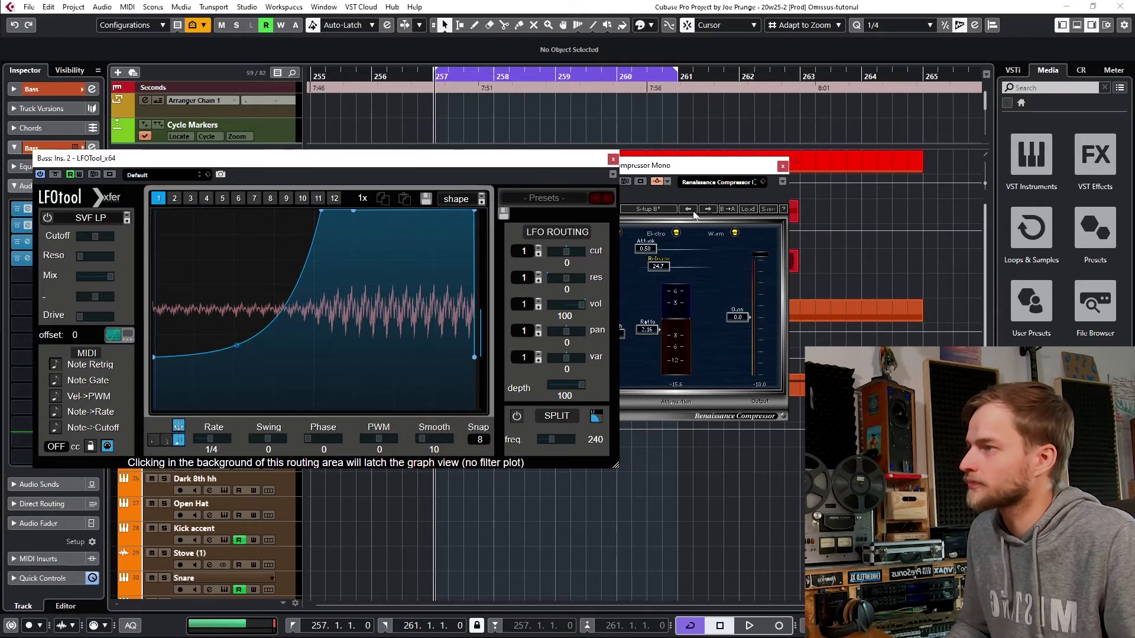
Step: Rearrange the RCompressor and LFOTool windows to uncover the timeline, and shift the loop range and playhead to bar 261
{"action": "left_click", "coordinate": [688, 169]}
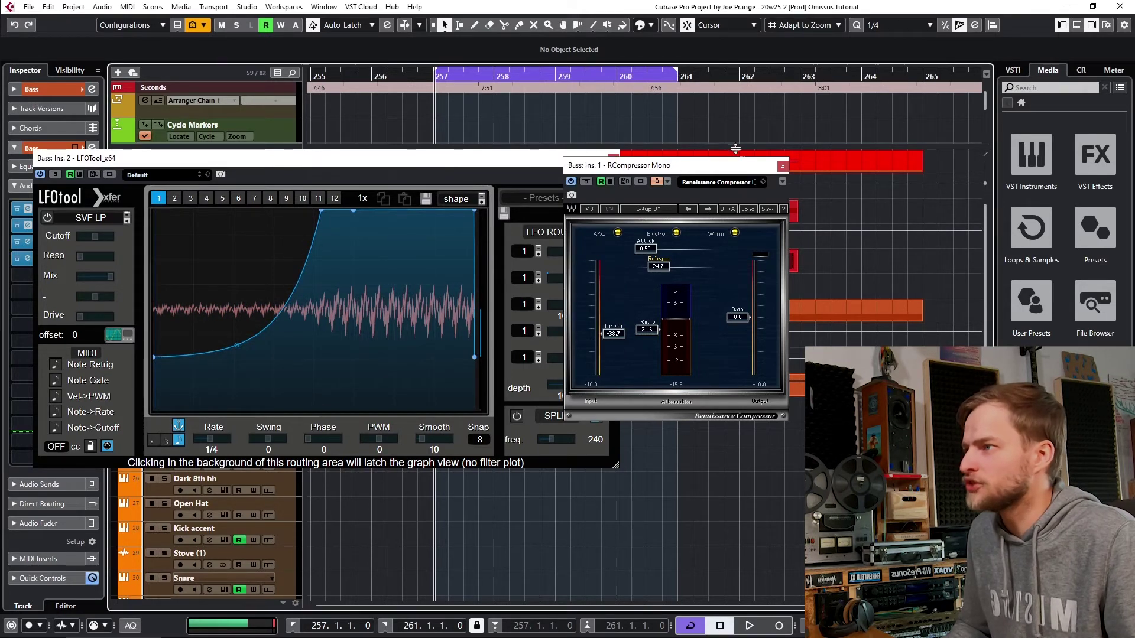
{"action": "left_click_drag", "start_coordinate": [760, 166], "coordinate": [392, 378]}
{"action": "left_click_drag", "start_coordinate": [470, 160], "coordinate": [446, 64]}
{"action": "key", "text": "shift+Page_Down"}
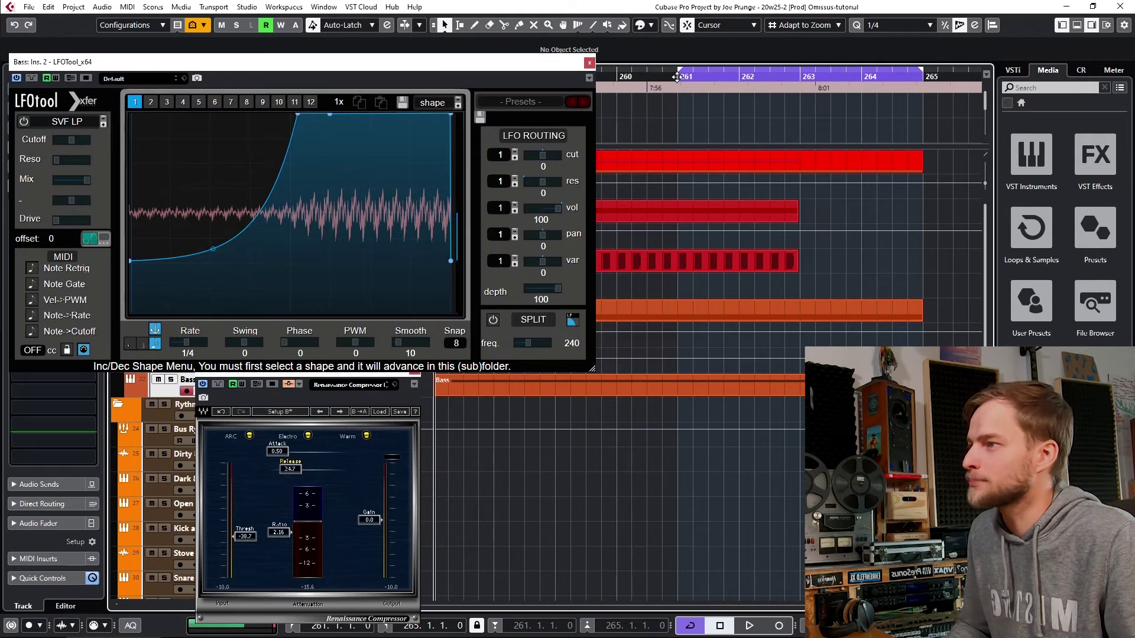
{"action": "left_click", "coordinate": [677, 77]}
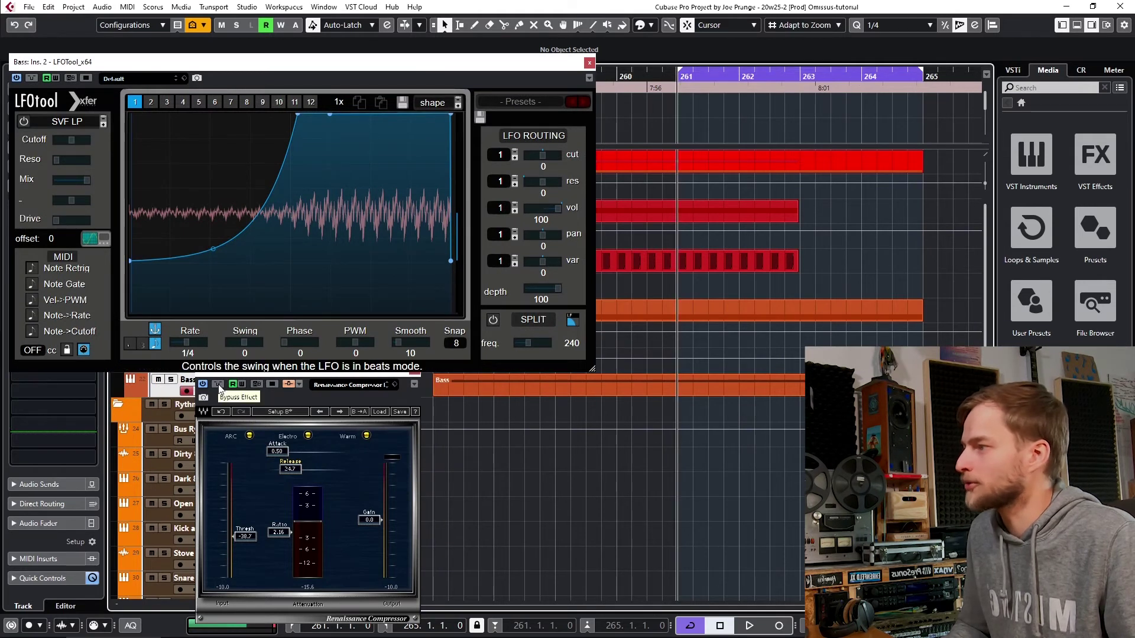
Step: Bypass RCompressor and audition the bass ducked only by LFOTool
{"action": "left_click", "coordinate": [218, 385]}
{"action": "key", "text": "space"}
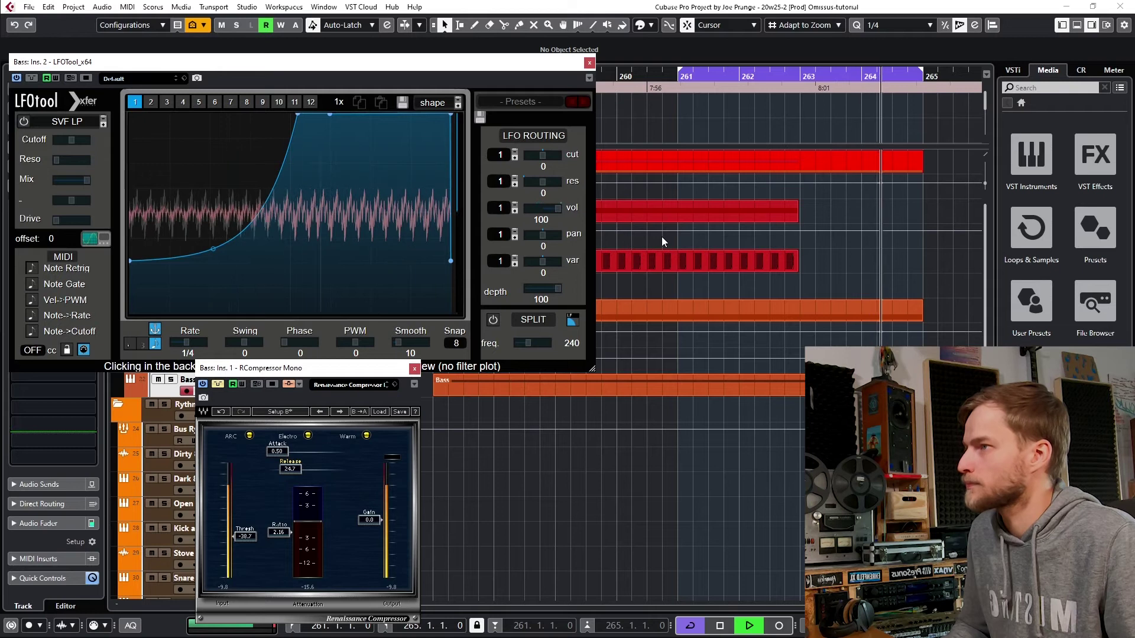
{"action": "key", "text": "space"}
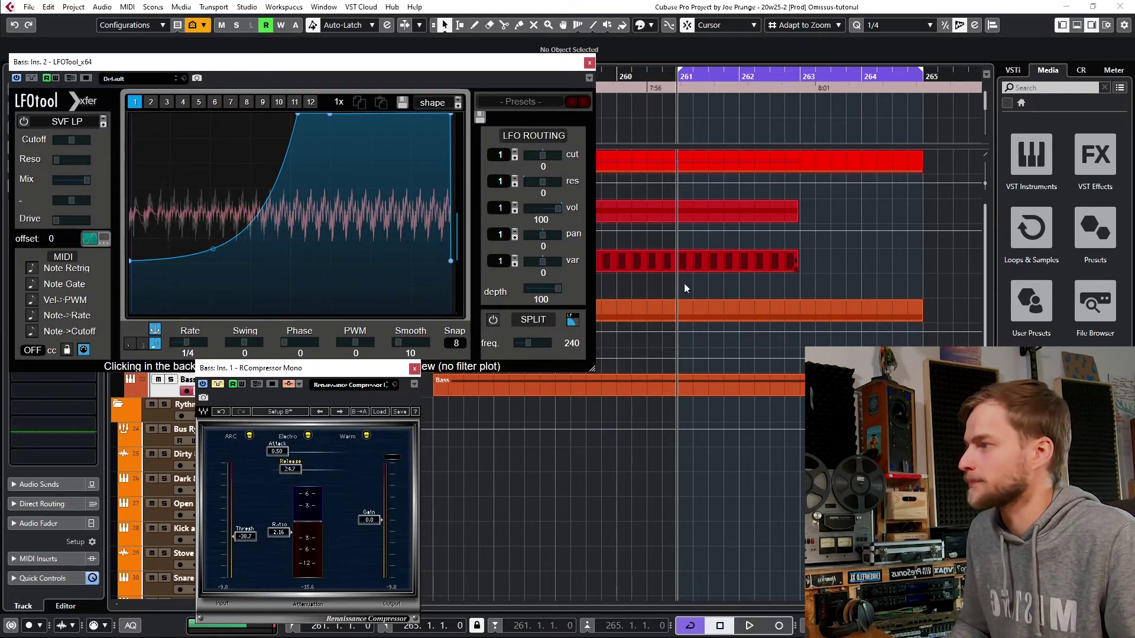
Step: Bypass LFOTool, reactivate RCompressor and audition the bass ducked only by the compressor
{"action": "left_click", "coordinate": [32, 83]}
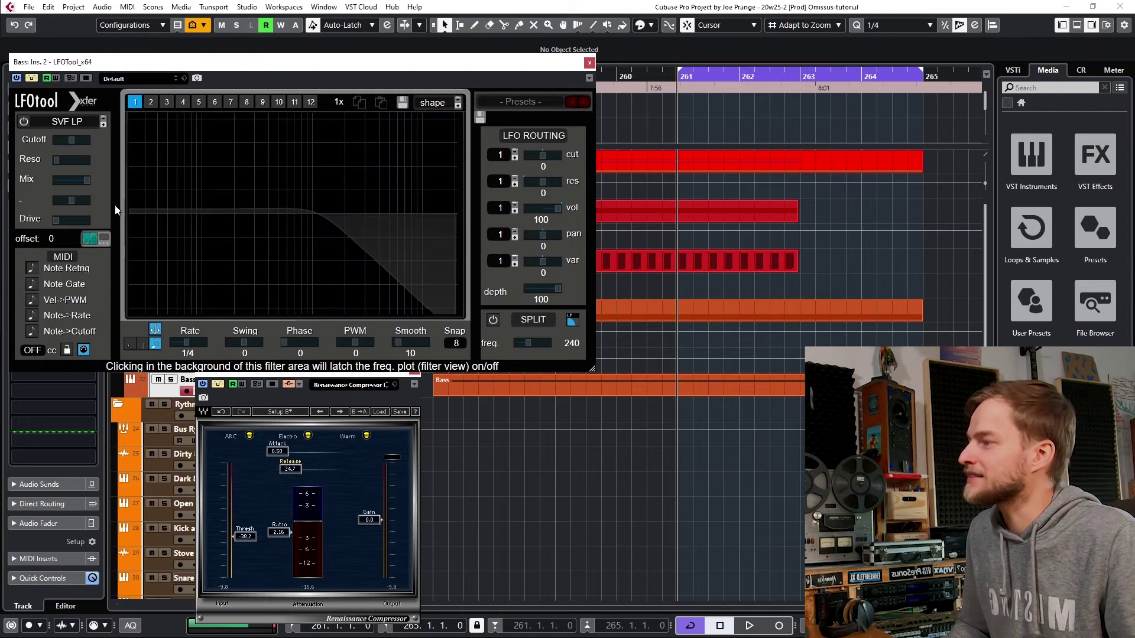
{"action": "left_click", "coordinate": [222, 388]}
{"action": "key", "text": "space"}
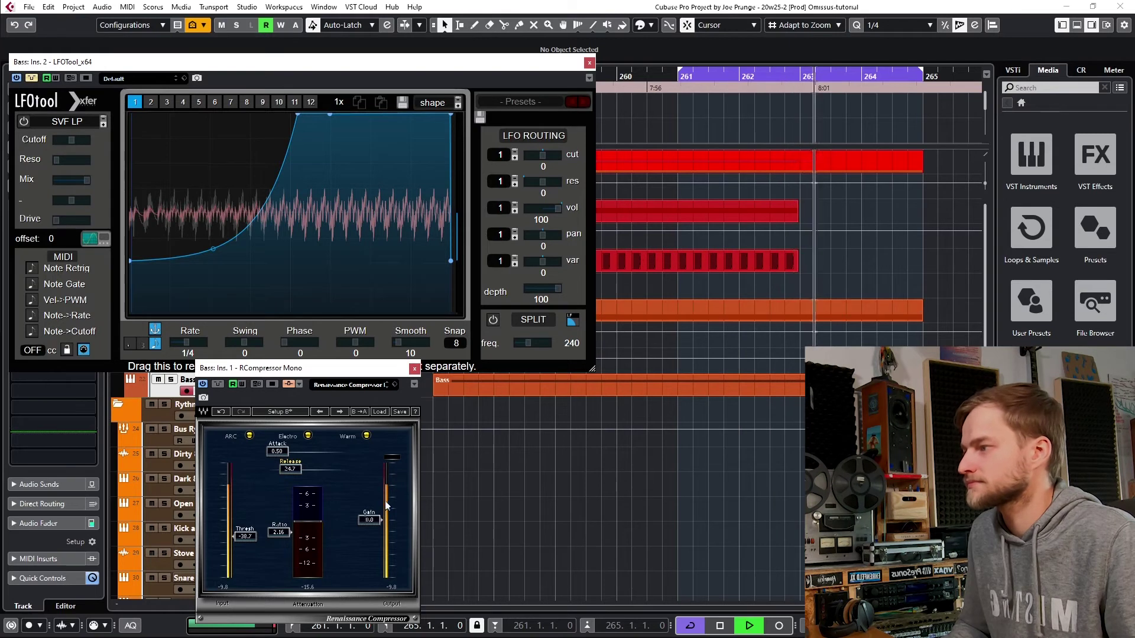
{"action": "key", "text": "space"}
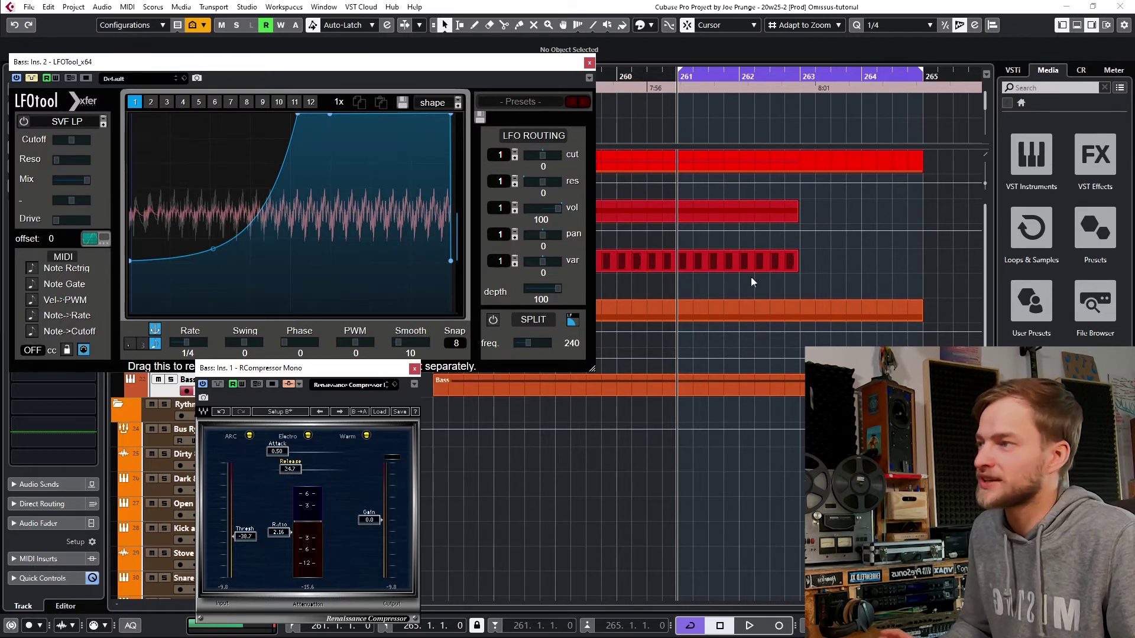
Step: Clear the plug-in windows from the arrangement and play the section from bar 109 into the Dub Drop
{"action": "left_click_drag", "start_coordinate": [321, 372], "coordinate": [773, 91]}
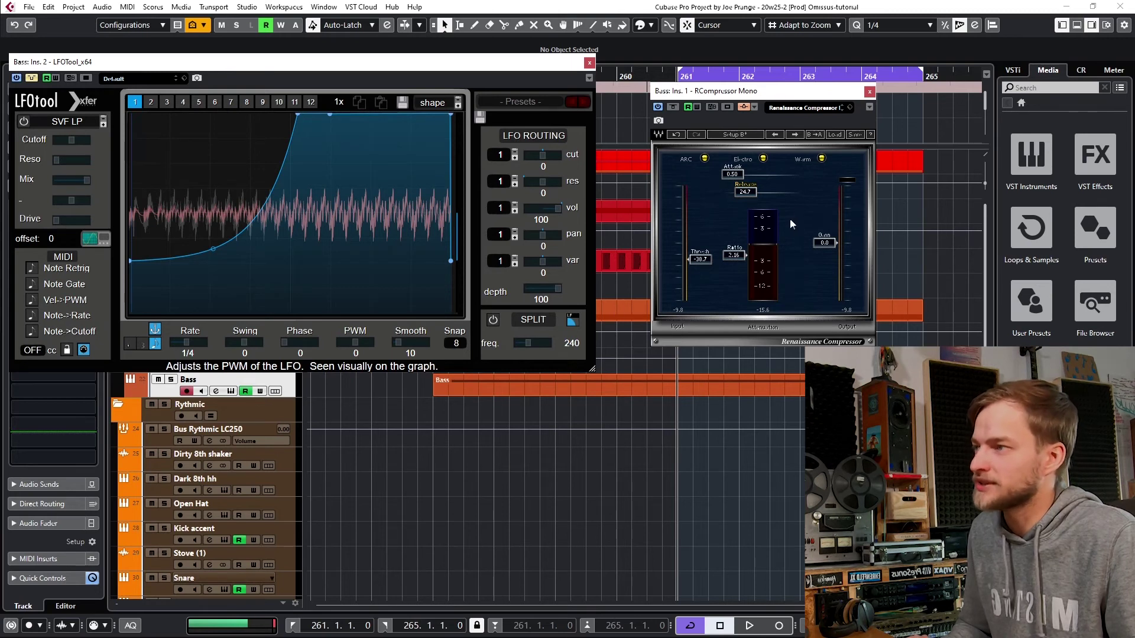
{"action": "left_click", "coordinate": [590, 63]}
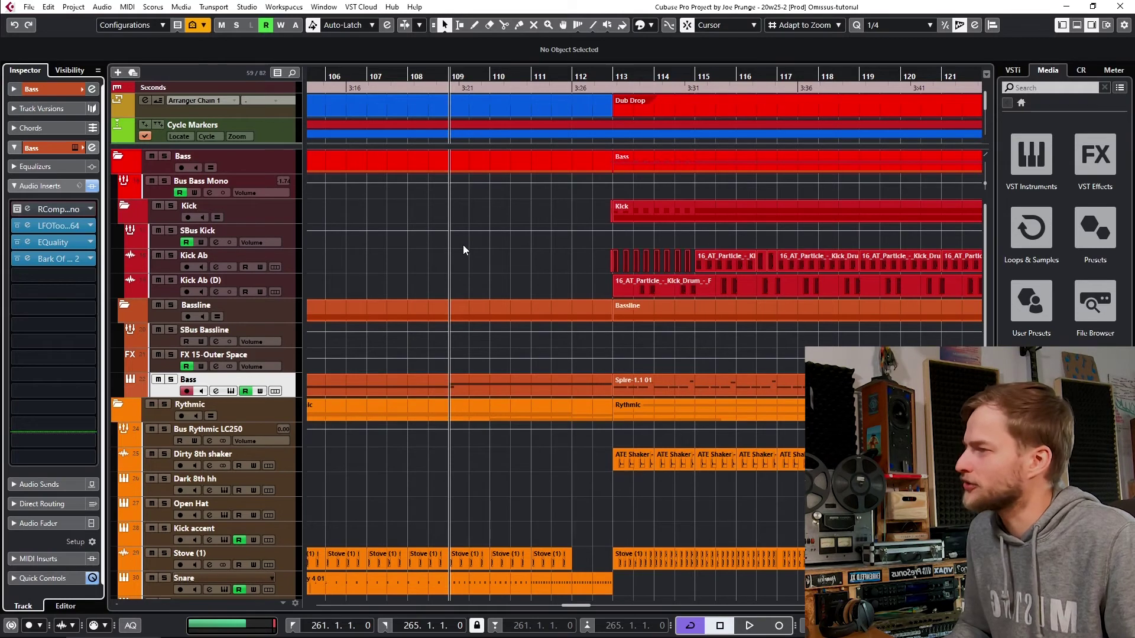
{"action": "key", "text": "space"}
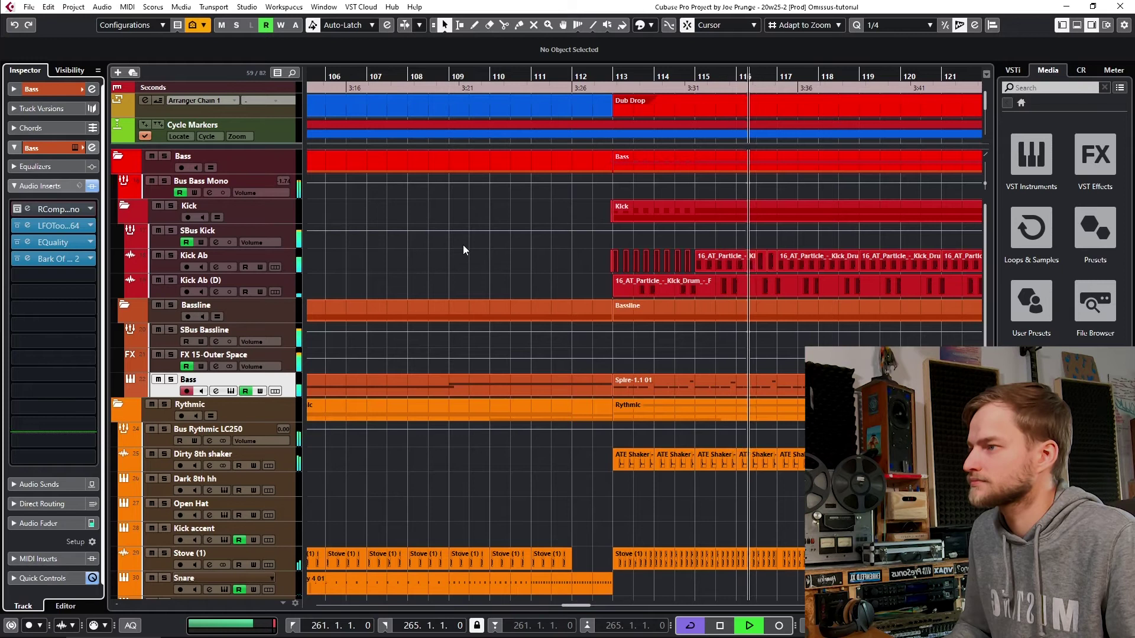
Step: Stop playback and review the LFOTool volume curve on the Bass track
{"action": "key", "text": "space"}
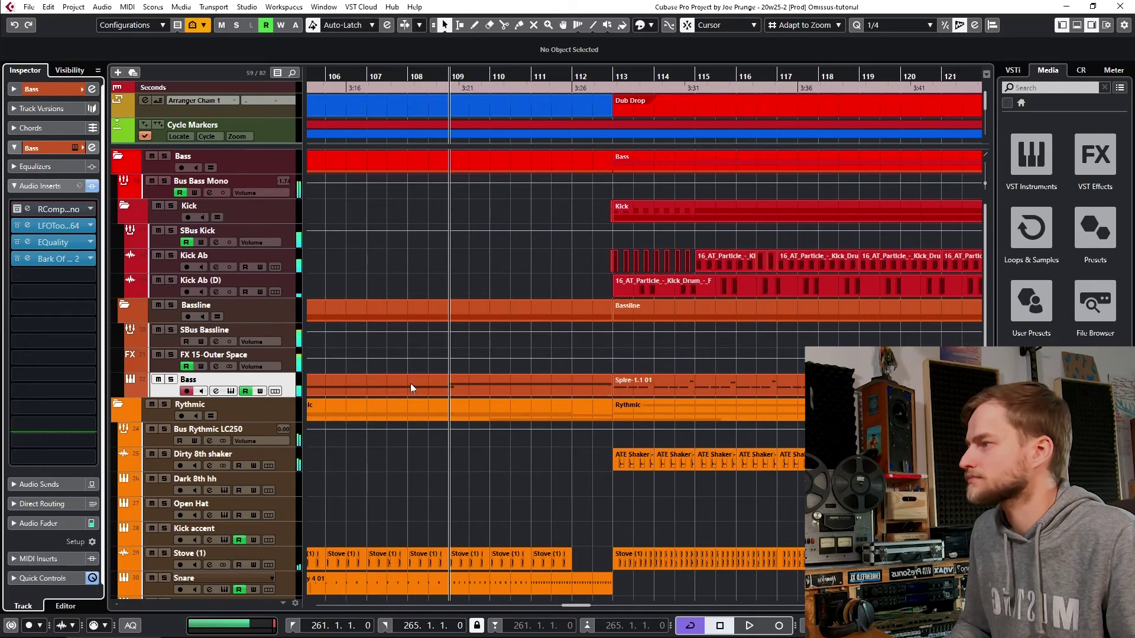
{"action": "left_click", "coordinate": [27, 225]}
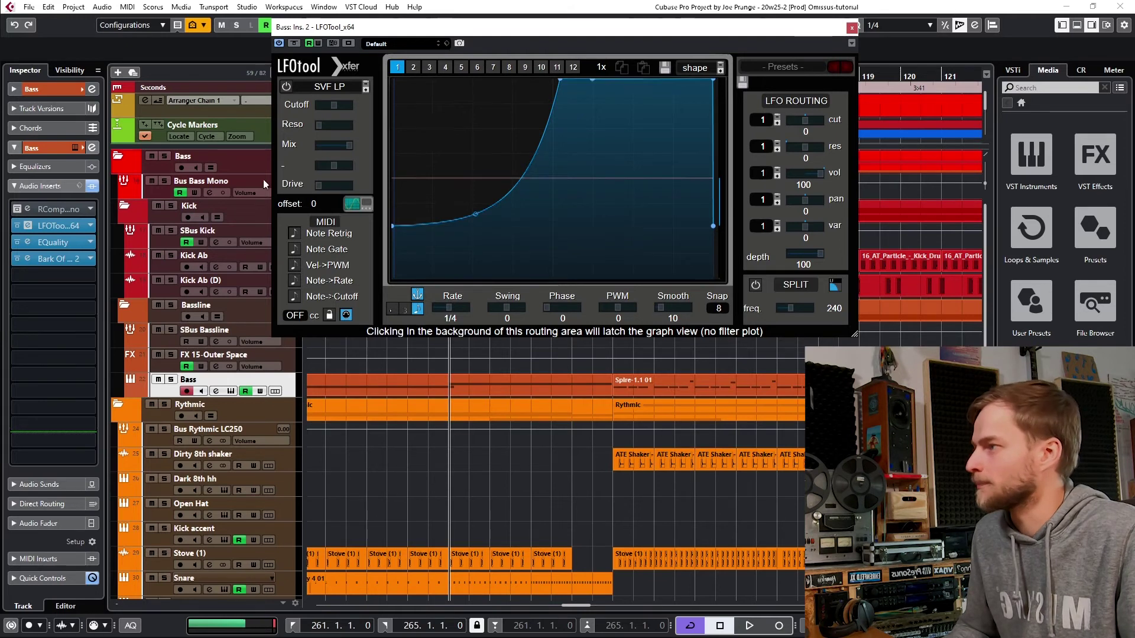
{"action": "key", "text": "Escape"}
Step: Solo the Call track in the Body group and audition it from bar 109
{"action": "scroll", "coordinate": [264, 179], "scroll_direction": "down", "scroll_amount": 10}
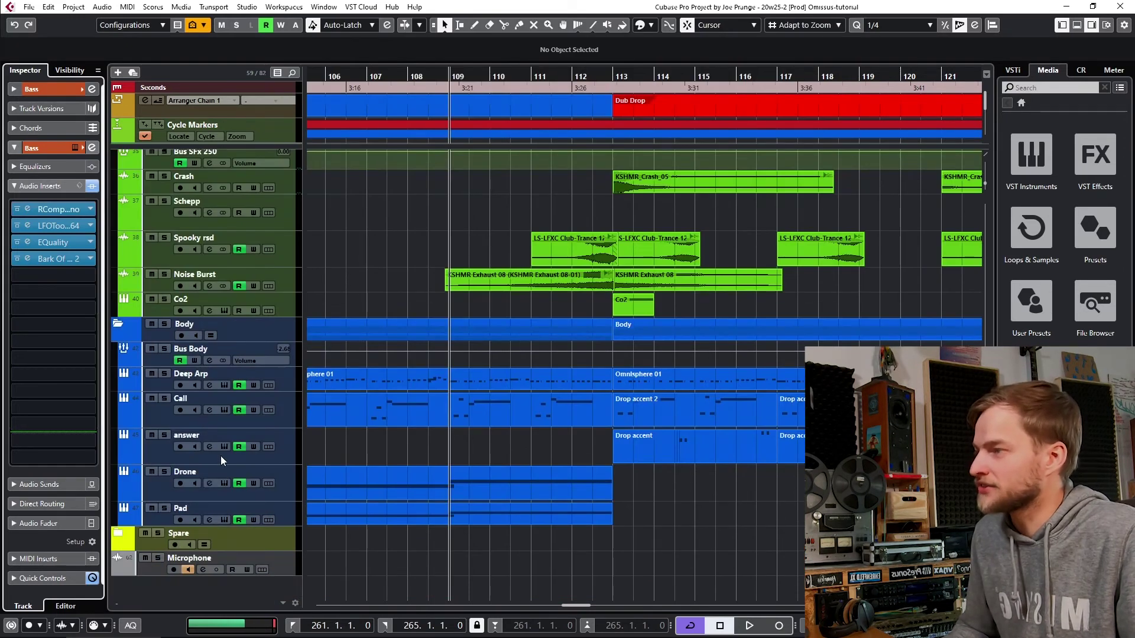
{"action": "left_click", "coordinate": [164, 399]}
{"action": "key", "text": "space"}
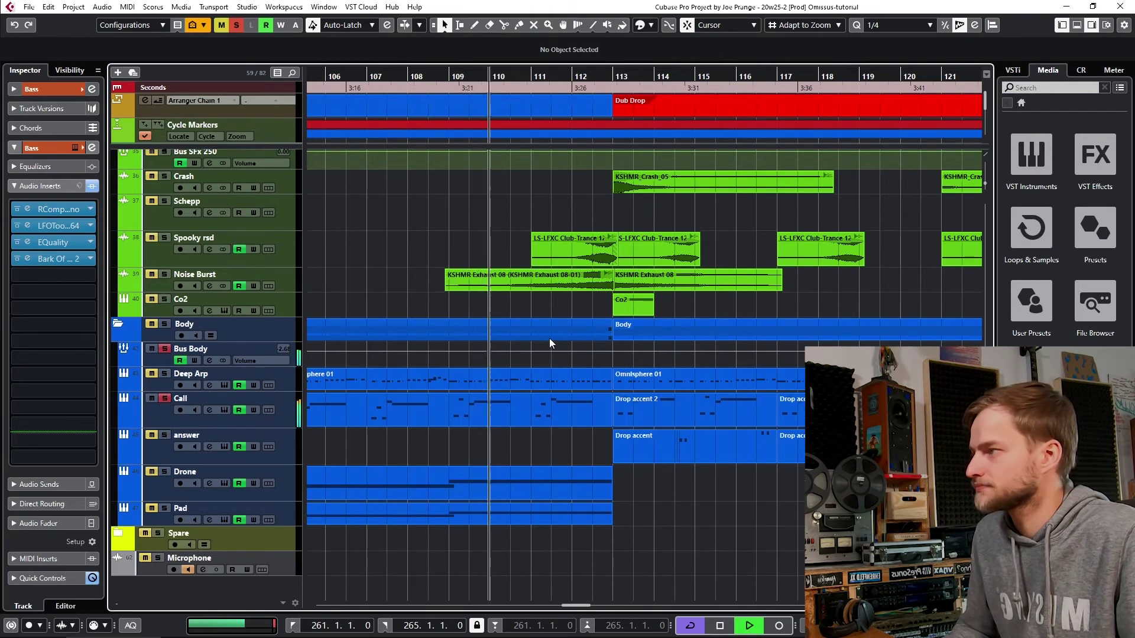
{"action": "key", "text": "space"}
Step: Select the Call track and open its RCompressor insert to examine the compression settings
{"action": "left_click", "coordinate": [165, 398]}
{"action": "left_click", "coordinate": [164, 398]}
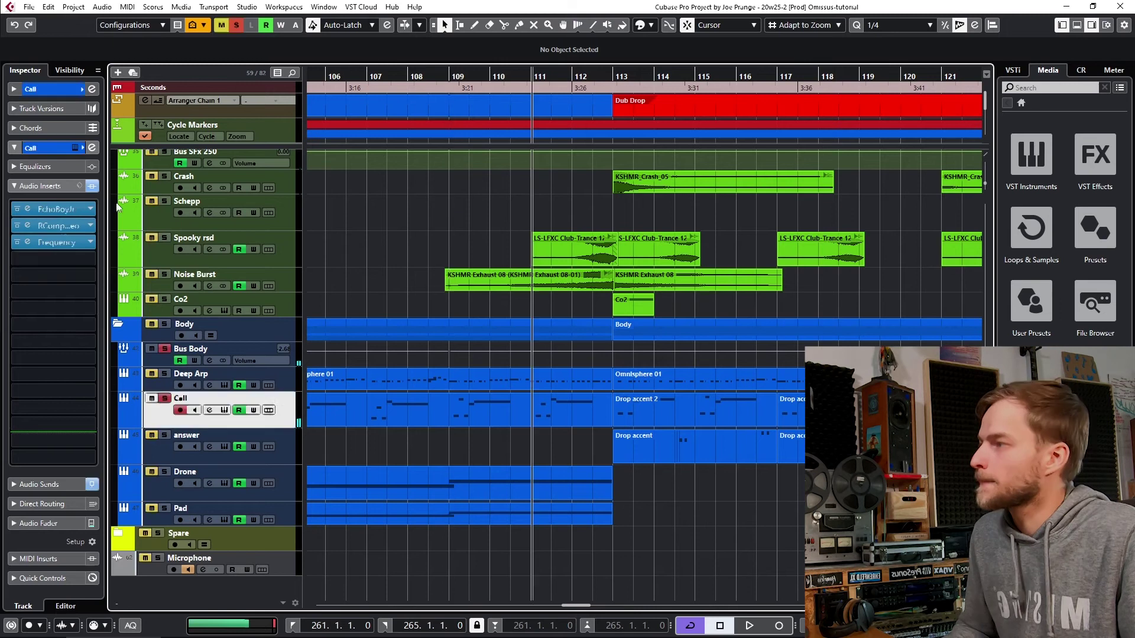
{"action": "left_click", "coordinate": [28, 226]}
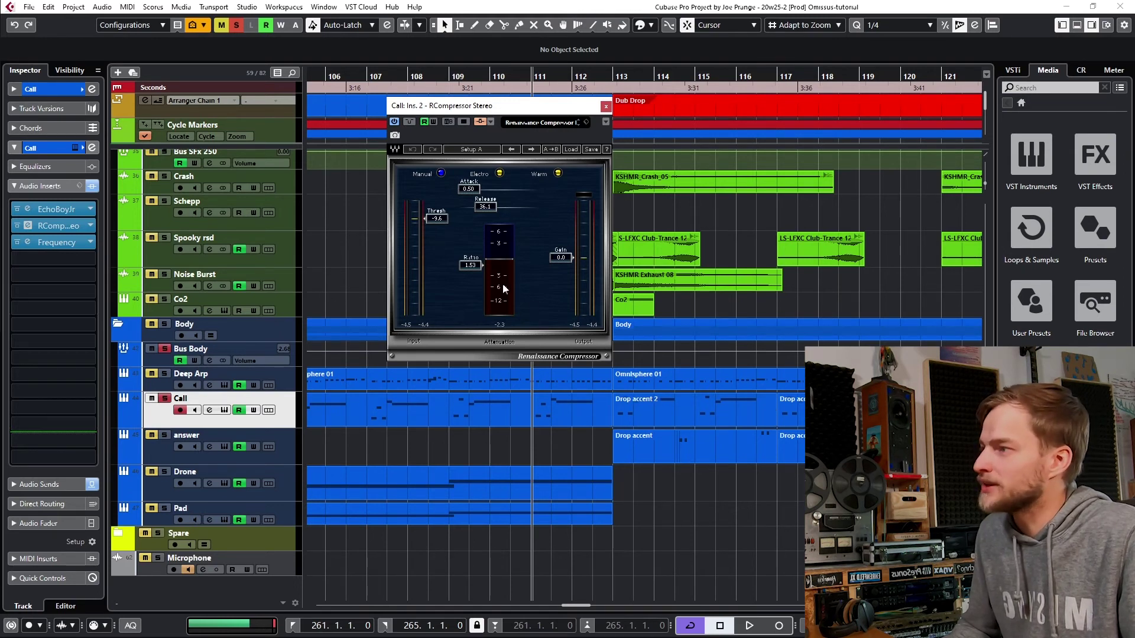
Step: Unsolo the Call track and audition its compression in the full mix through the start of the Dub Drop
{"action": "key", "text": "s"}
{"action": "key", "text": "space"}
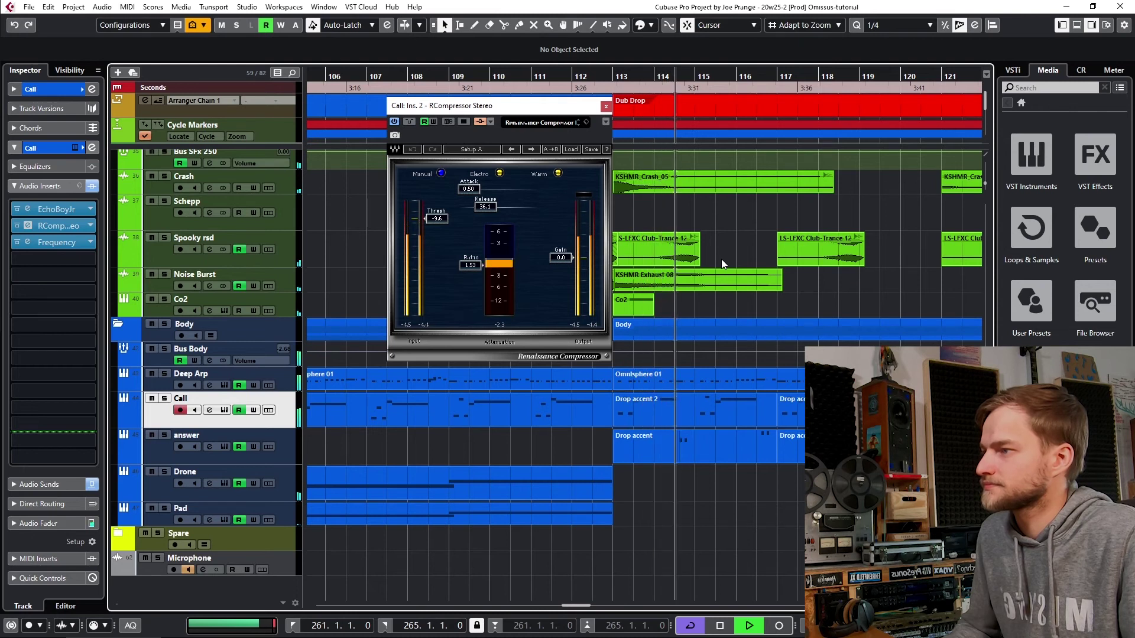
{"action": "key", "text": "space"}
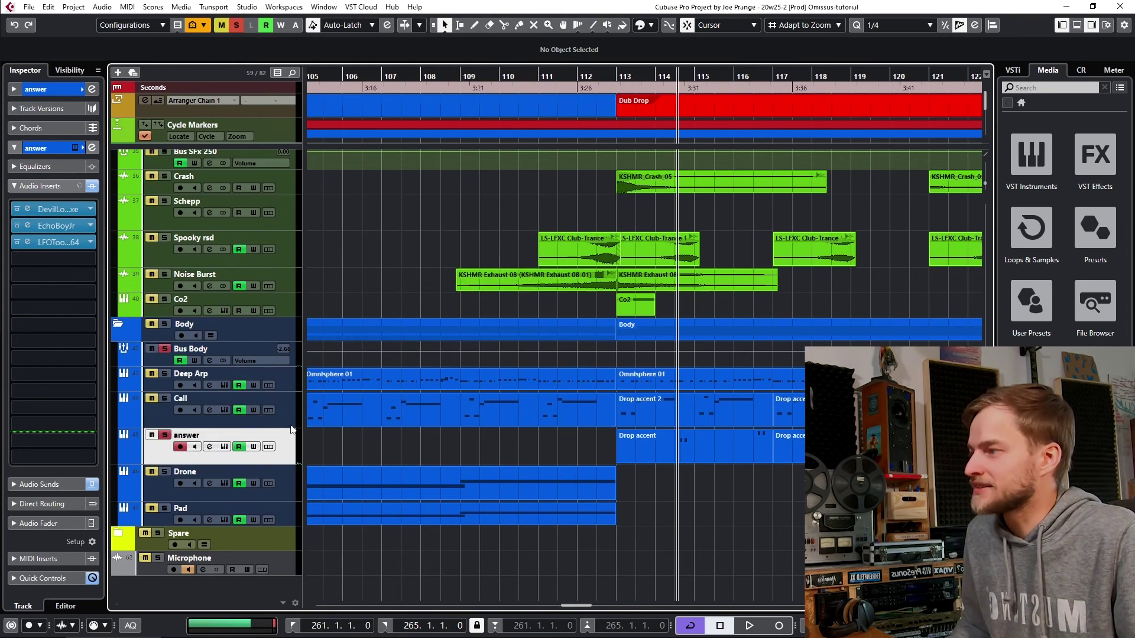
Step: Audition the soloed answer track and open its LFOTool insert to examine the ducking curve
{"action": "key", "text": "space"}
{"action": "key", "text": "space"}
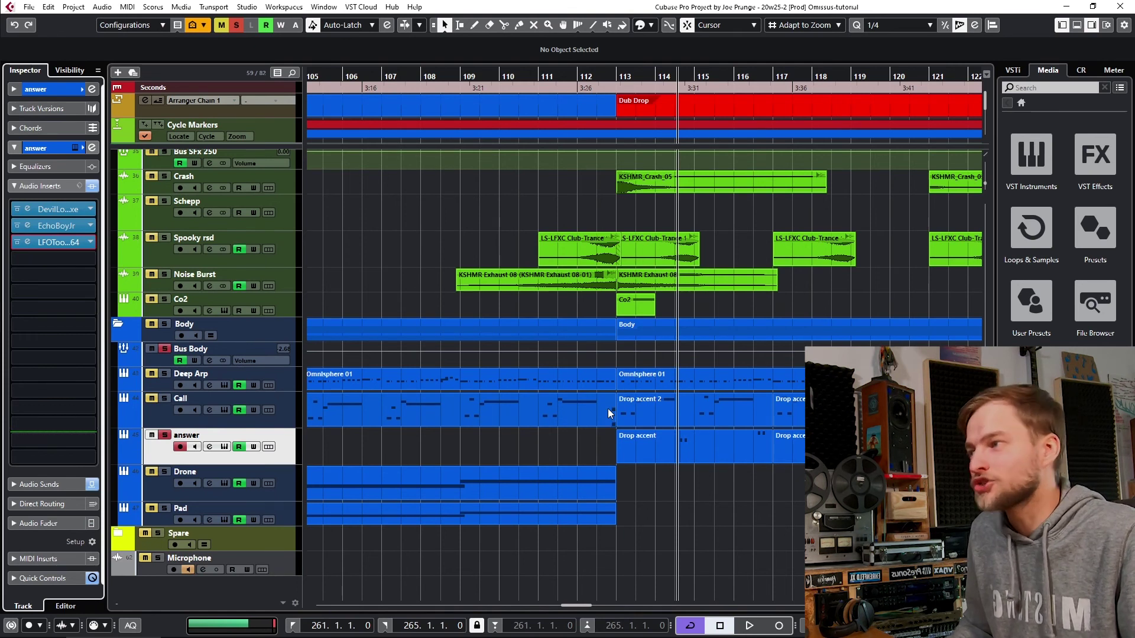
{"action": "left_click", "coordinate": [26, 240]}
{"action": "left_click", "coordinate": [26, 242]}
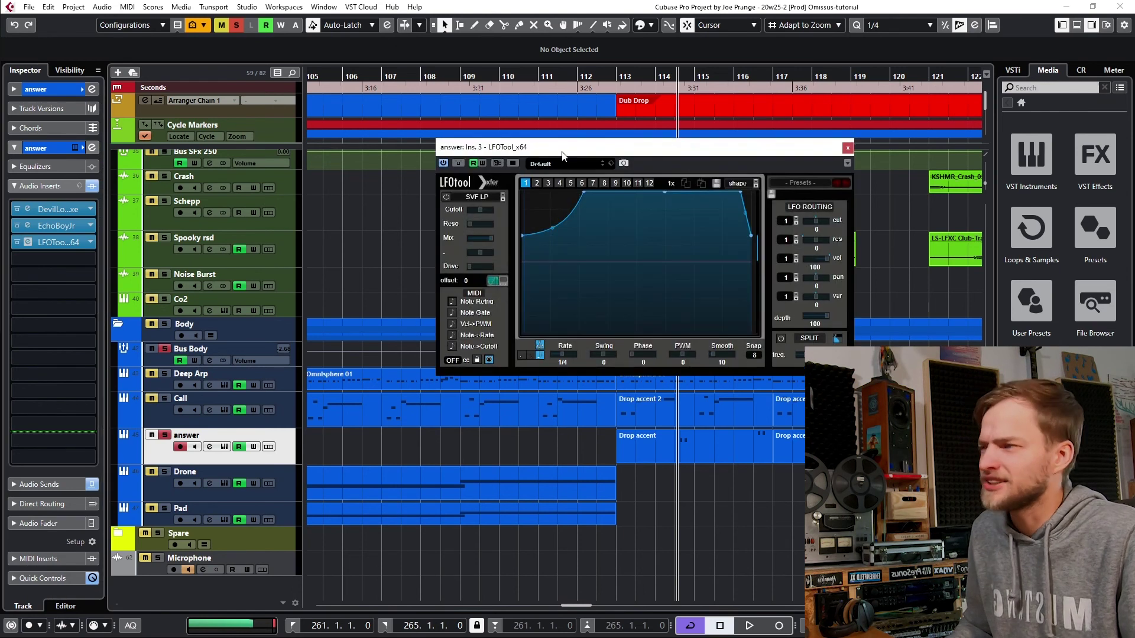